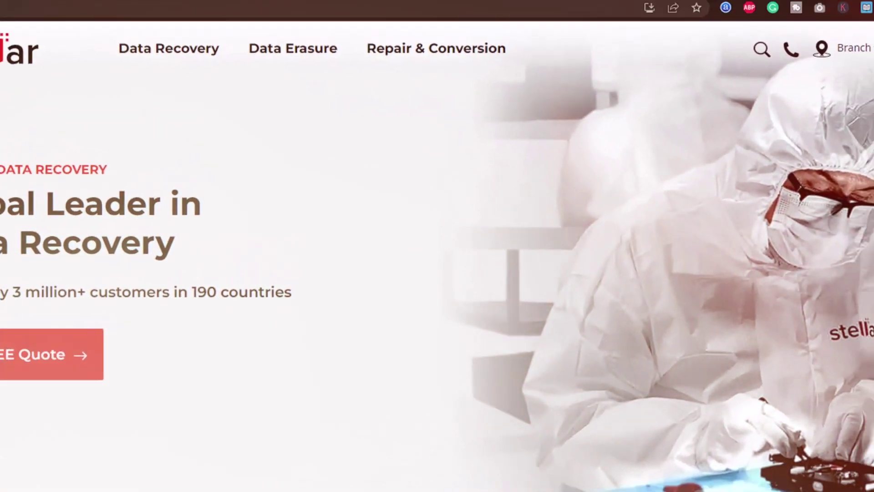
Download the free Stellar Repair for Photo installer from the Repair & Conversion menu and save it to Downloads
{"action": "mouse_move", "coordinate": [399, 51]}
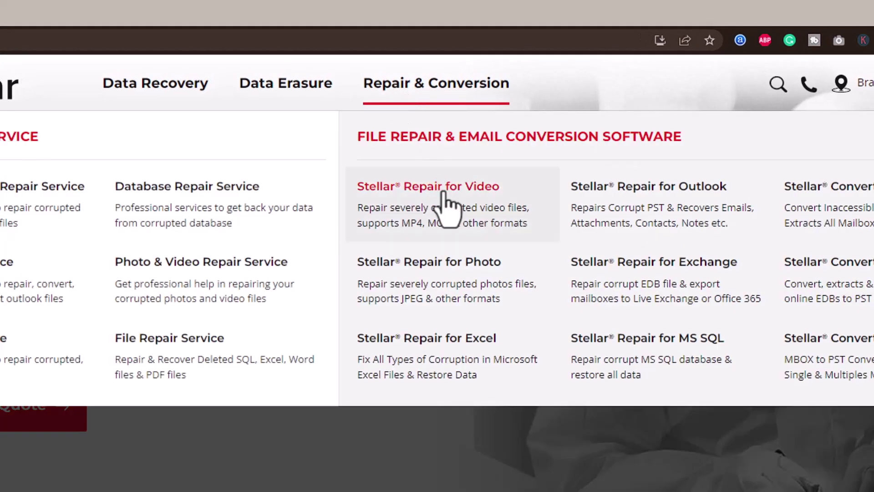
{"action": "left_click", "coordinate": [498, 276]}
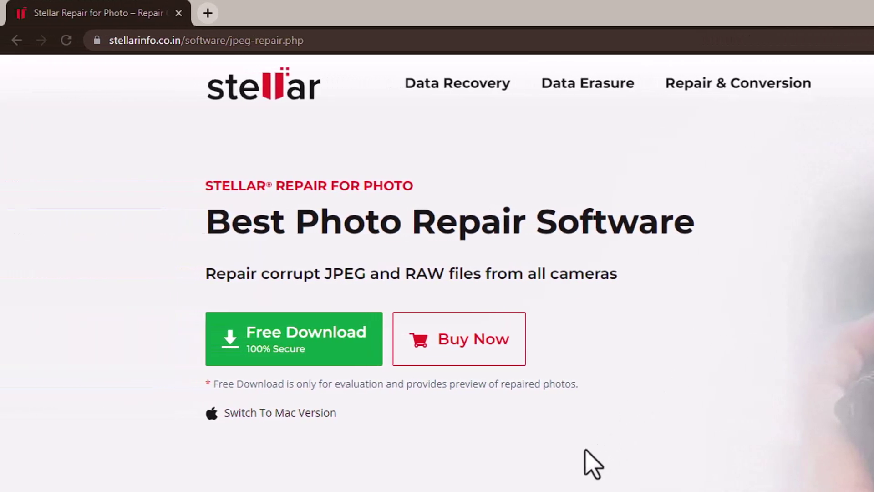
{"action": "left_click", "coordinate": [363, 363]}
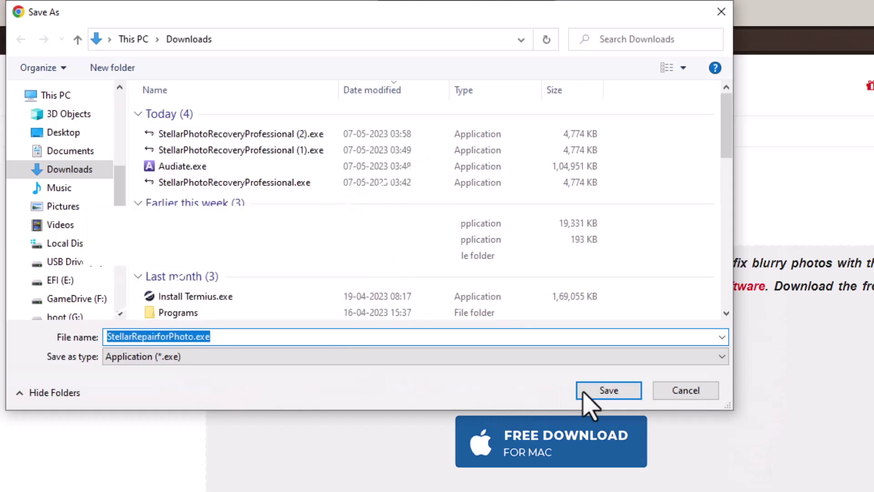
{"action": "left_click", "coordinate": [629, 394]}
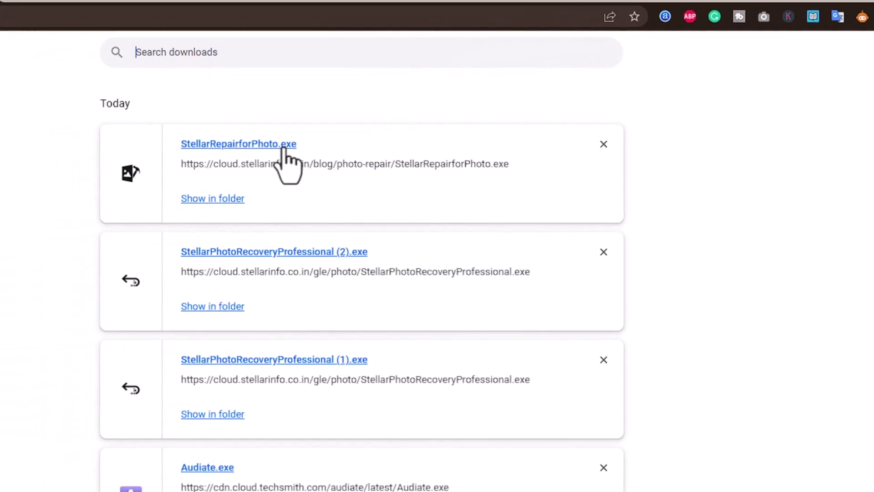
Run StellarRepairforPhoto.exe and install it in English with a desktop shortcut
{"action": "left_click", "coordinate": [283, 148]}
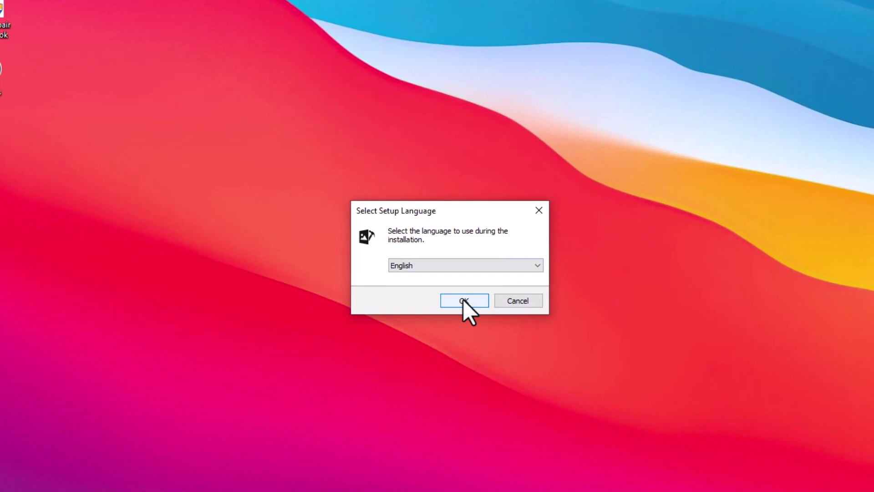
{"action": "left_click", "coordinate": [463, 299]}
{"action": "left_click", "coordinate": [537, 374]}
{"action": "left_click", "coordinate": [537, 374]}
{"action": "left_click", "coordinate": [537, 374]}
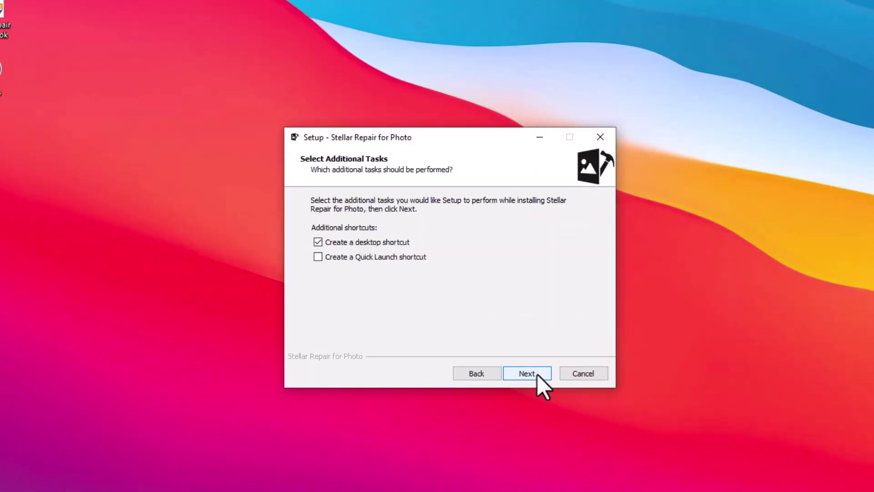
{"action": "left_click", "coordinate": [537, 374]}
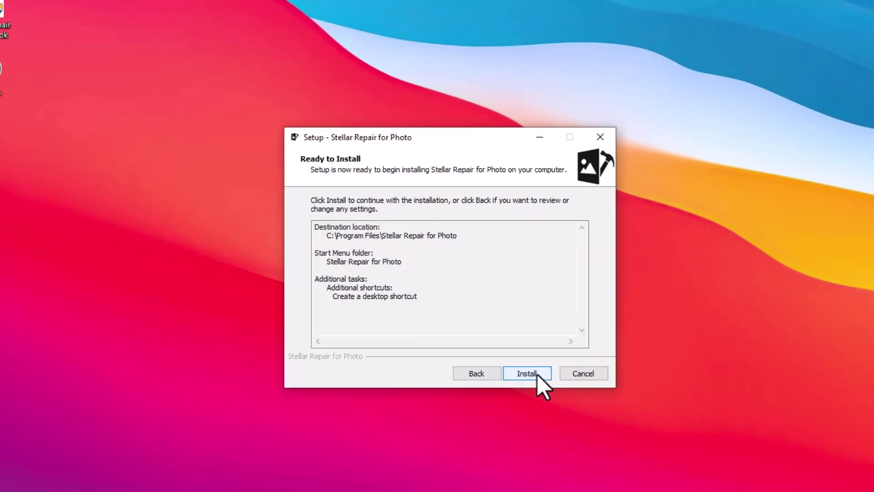
{"action": "left_click", "coordinate": [537, 374]}
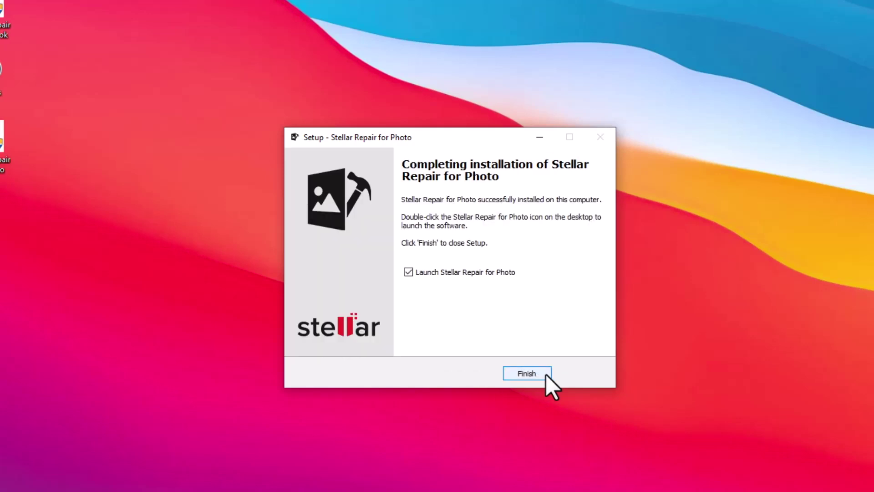
Launch the program and add all four photos from the Blurr & Corrupt Photos folder
{"action": "left_click", "coordinate": [545, 374]}
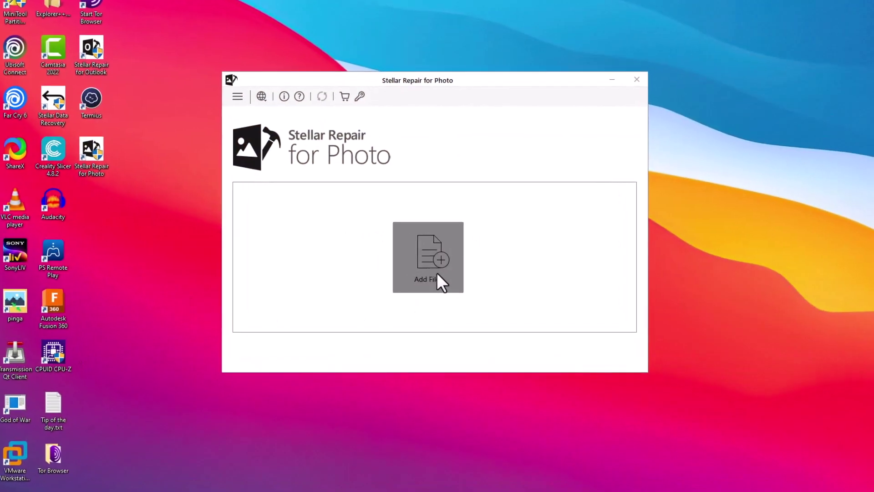
{"action": "left_click", "coordinate": [459, 295]}
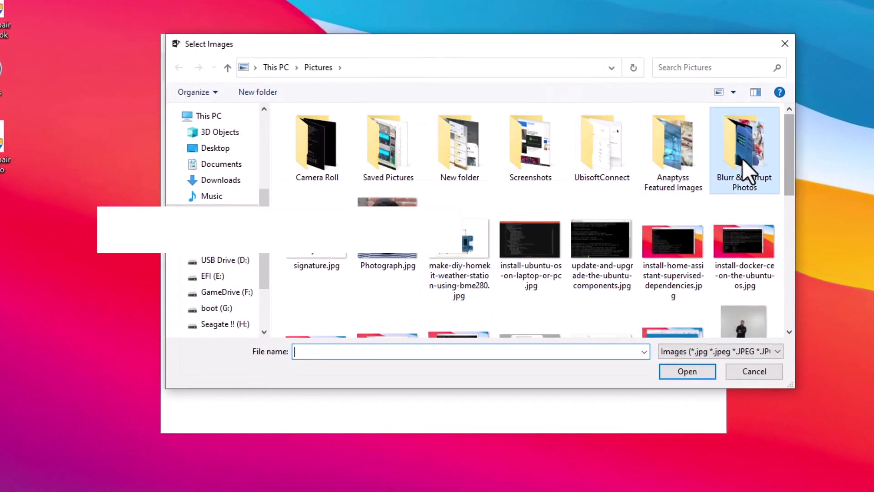
{"action": "double_click", "coordinate": [741, 159]}
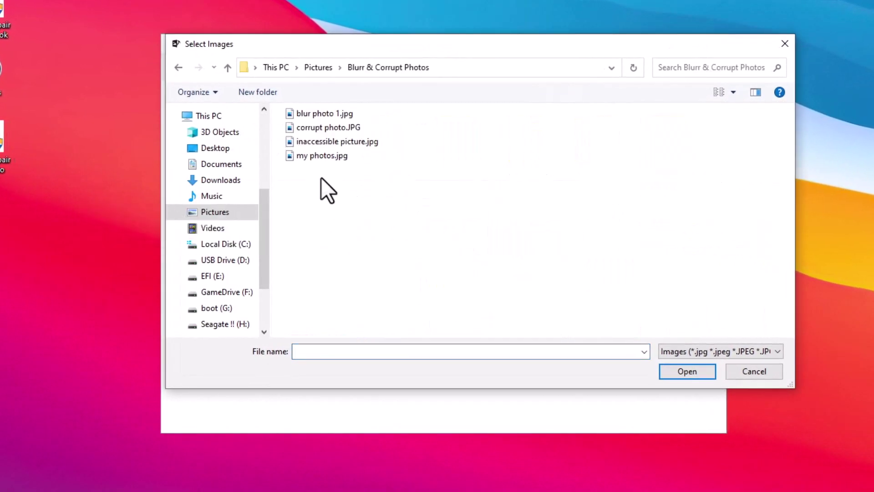
{"action": "left_click_drag", "start_coordinate": [321, 178], "coordinate": [334, 118]}
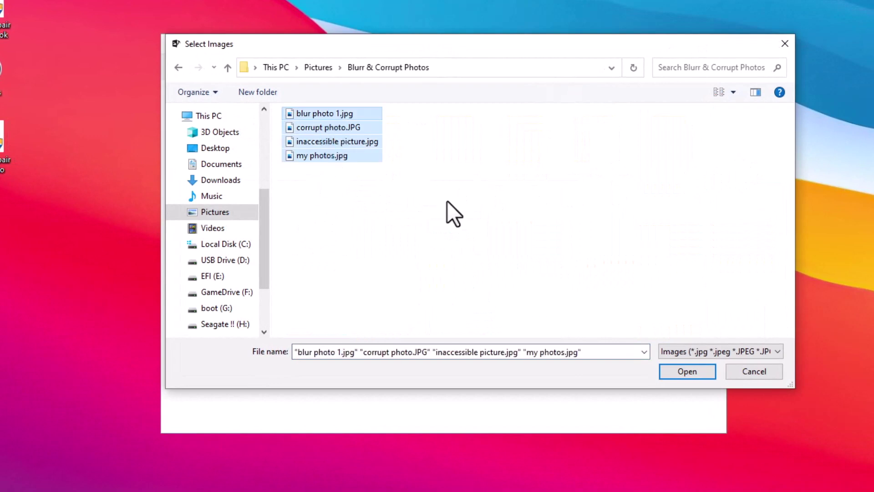
{"action": "left_click", "coordinate": [665, 369]}
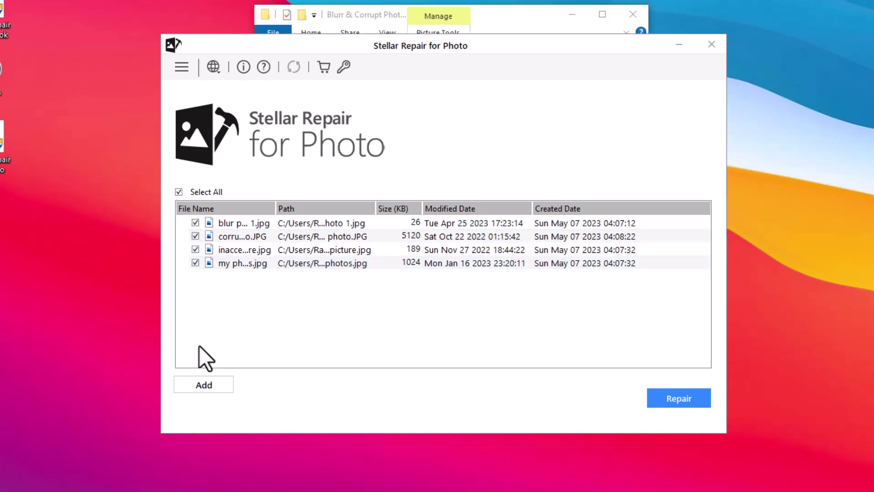
Add another photo, Photo…h.jpg (36 KB), to the repair list
{"action": "left_click", "coordinate": [221, 386]}
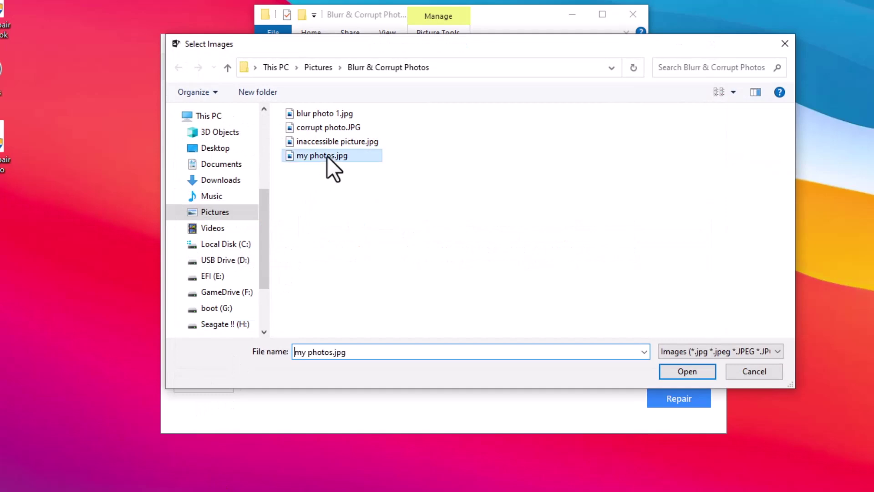
{"action": "double_click", "coordinate": [327, 156]}
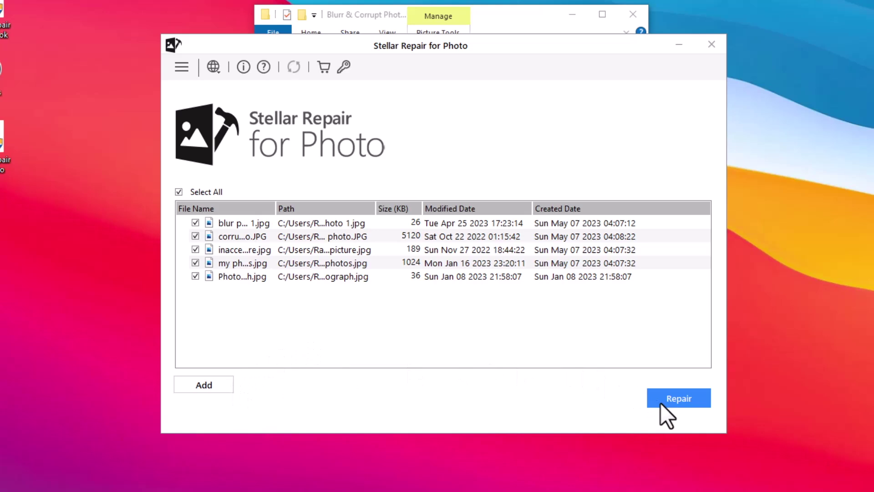
Start repairing all five queued photos
{"action": "left_click", "coordinate": [660, 401]}
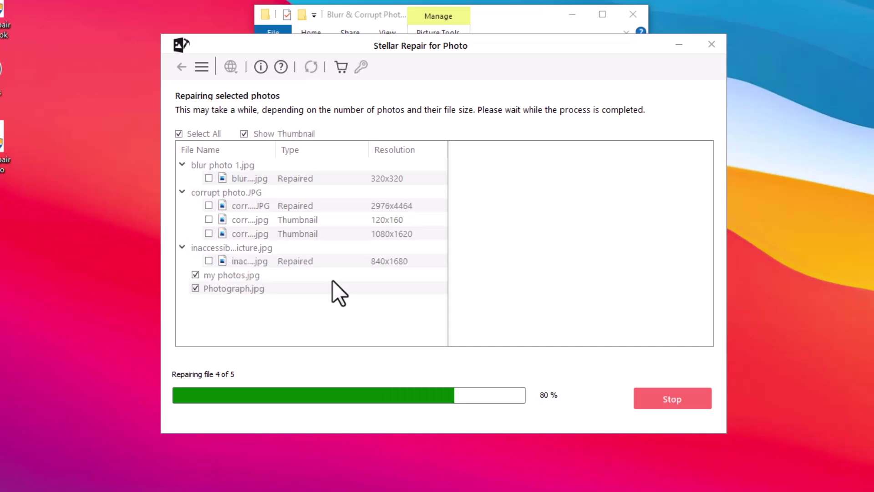
Dismiss the repair-complete message and preview the repaired corrupt, inaccessible and my photos images and their thumbnails
{"action": "left_click", "coordinate": [572, 14]}
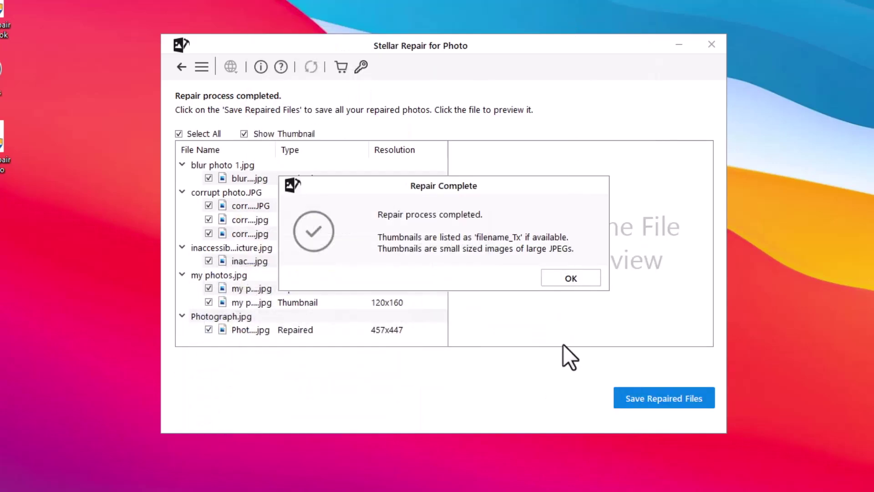
{"action": "key", "text": "Return"}
{"action": "left_click", "coordinate": [277, 177]}
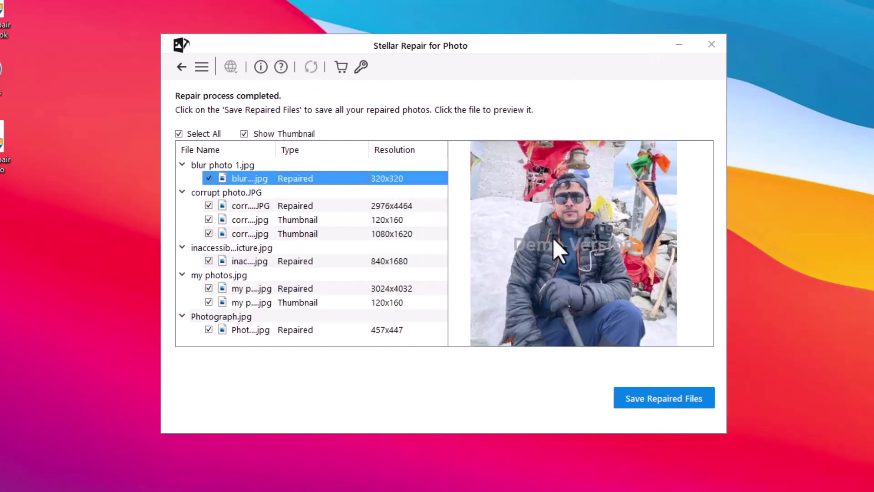
{"action": "left_click", "coordinate": [294, 206]}
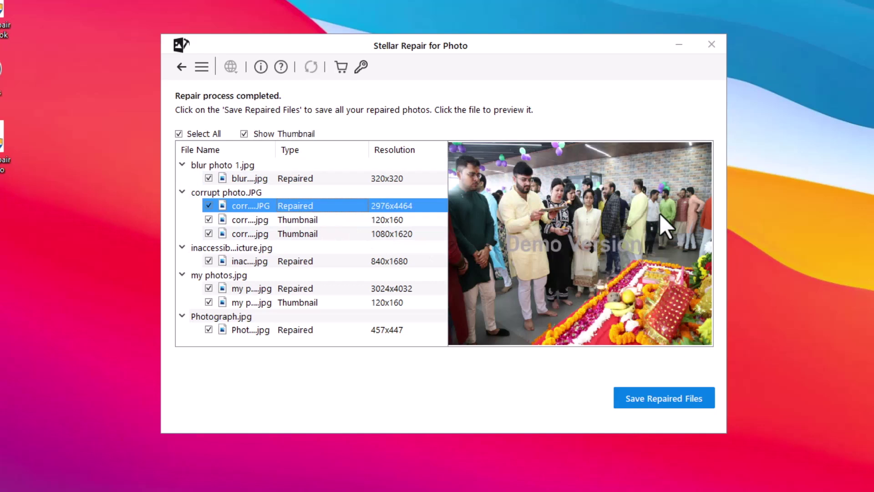
{"action": "left_click", "coordinate": [310, 220]}
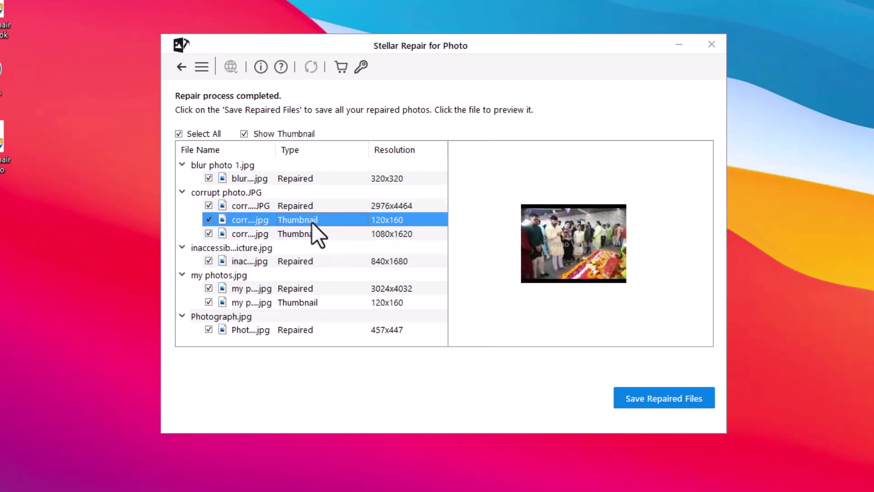
{"action": "left_click", "coordinate": [314, 233]}
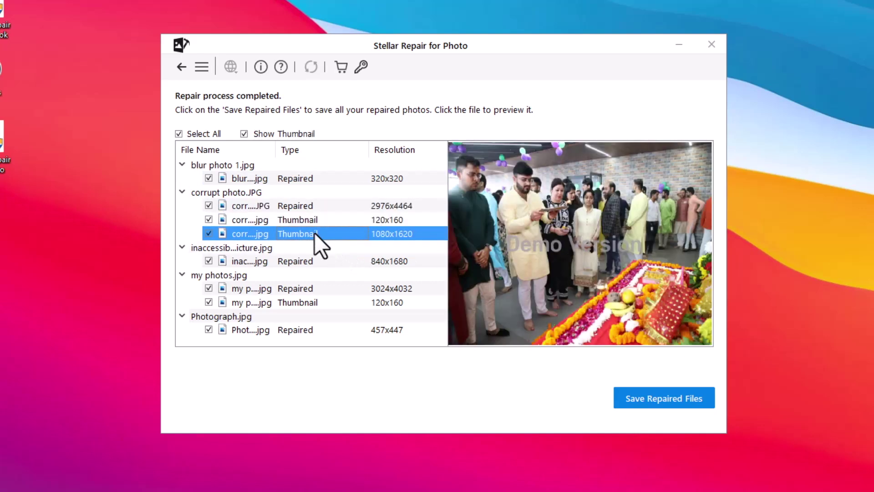
{"action": "left_click", "coordinate": [310, 264]}
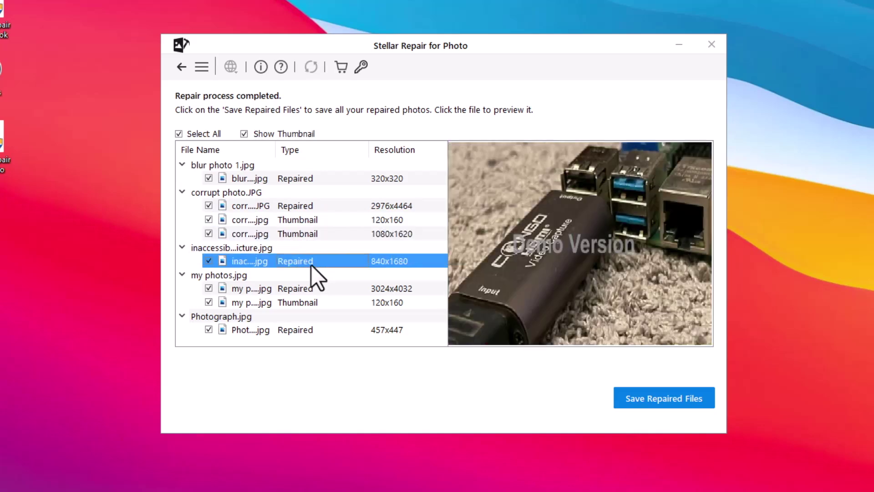
{"action": "left_click", "coordinate": [316, 285]}
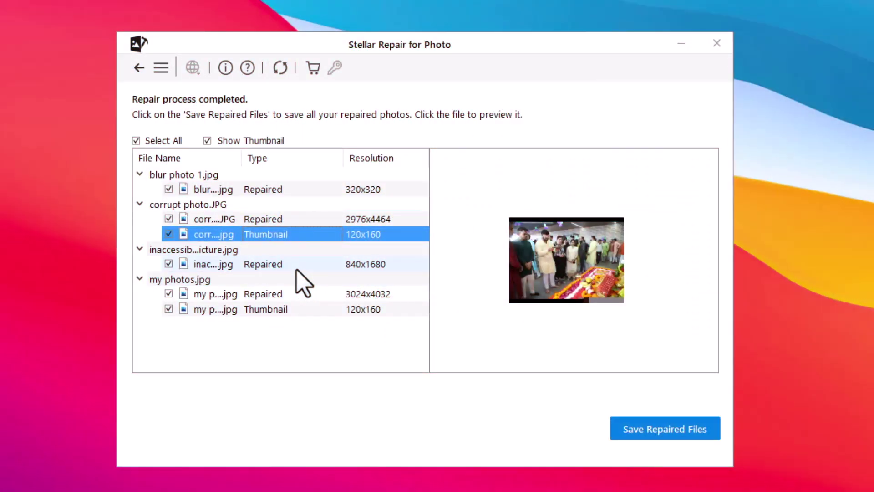
Save the repaired photos into a new 'Repaired' folder under Pictures > Blurr & Corrupt Photos
{"action": "left_click", "coordinate": [639, 432]}
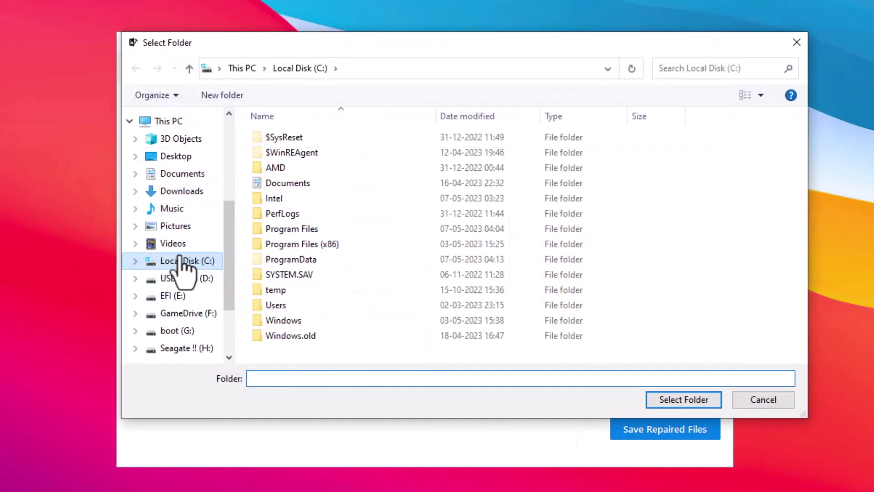
{"action": "left_click", "coordinate": [147, 225]}
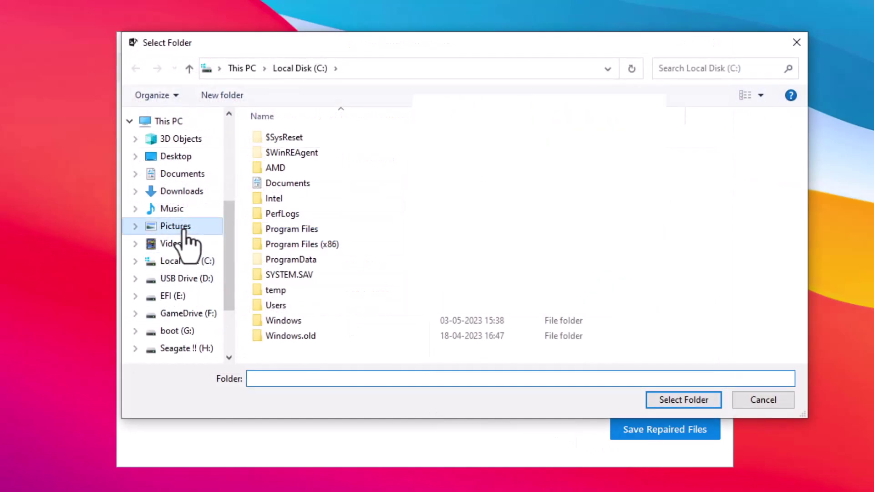
{"action": "double_click", "coordinate": [757, 166]}
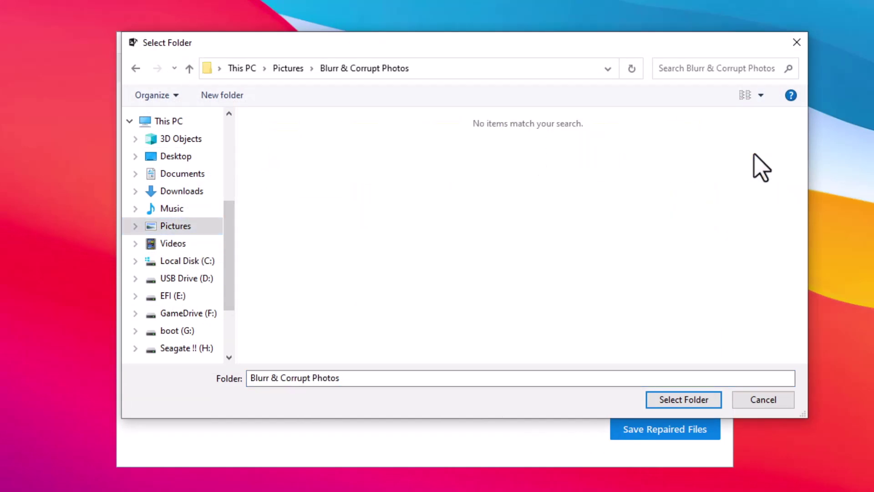
{"action": "left_click", "coordinate": [224, 100]}
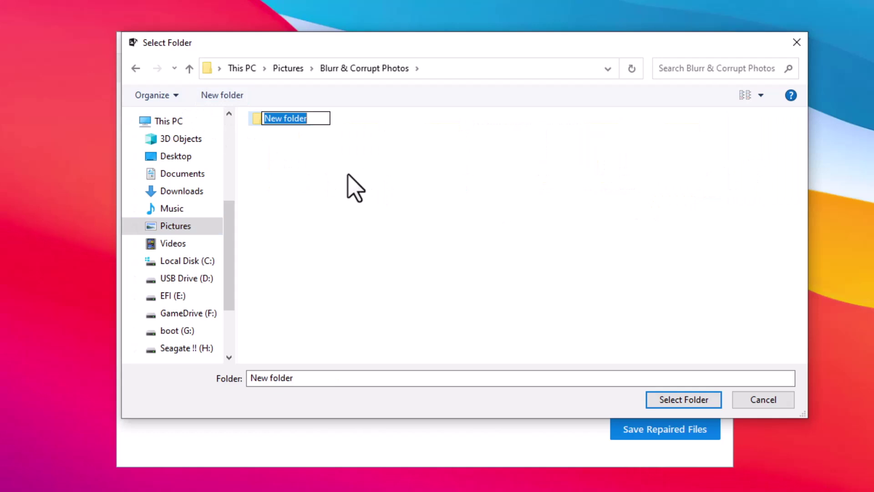
{"action": "type", "text": "R"}
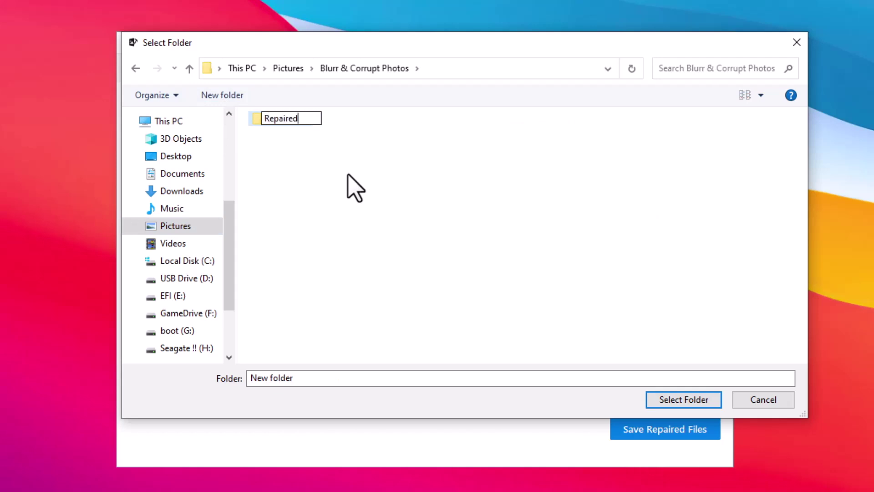
{"action": "type", "text": "epaired"}
{"action": "key", "text": "Return"}
{"action": "key", "text": "Return"}
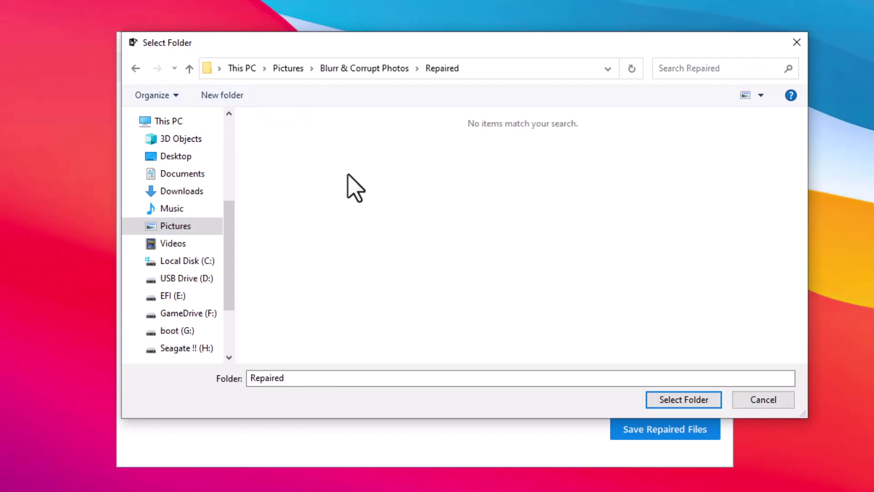
{"action": "left_click", "coordinate": [678, 399]}
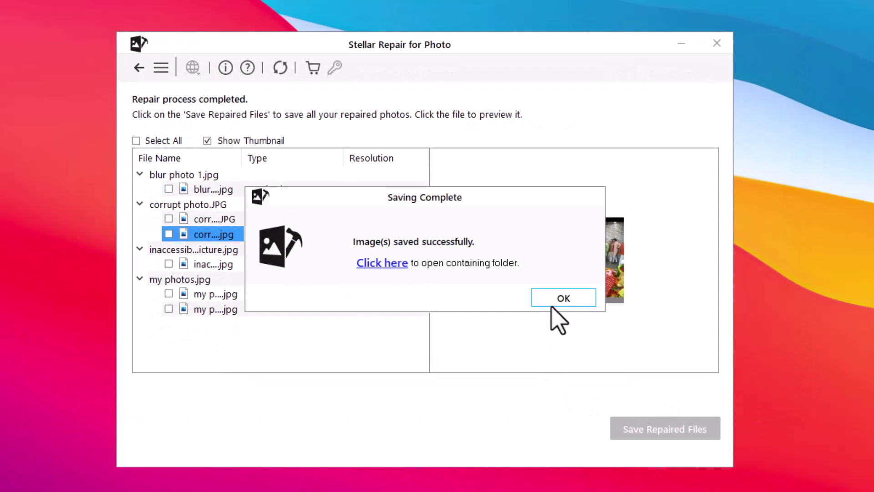
Open the saved RepairedFiles folder maximized and go into its Thumbnail Repaired subfolder
{"action": "left_click", "coordinate": [397, 268]}
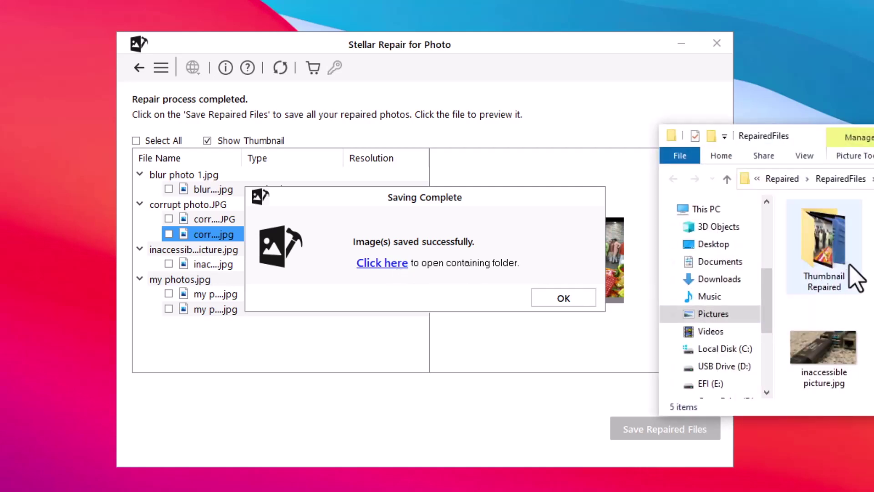
{"action": "left_click_drag", "start_coordinate": [872, 137], "coordinate": [510, 77]}
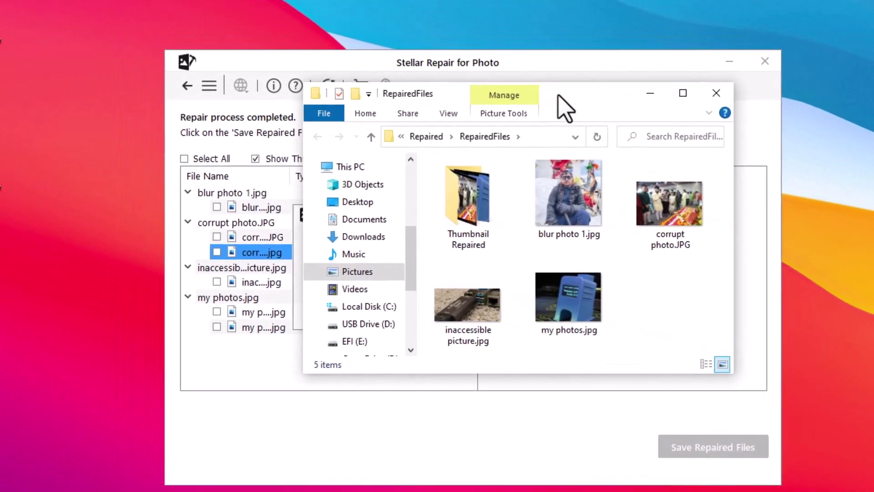
{"action": "left_click_drag", "start_coordinate": [558, 95], "coordinate": [485, 125]}
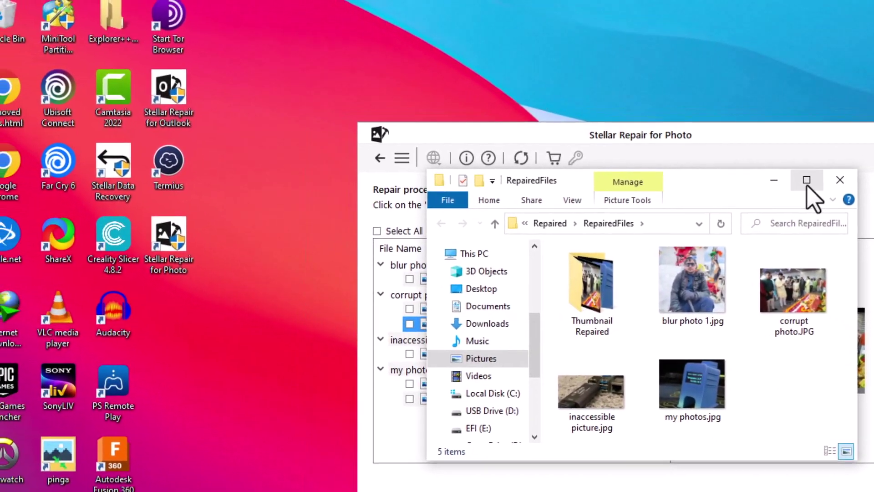
{"action": "left_click", "coordinate": [611, 123]}
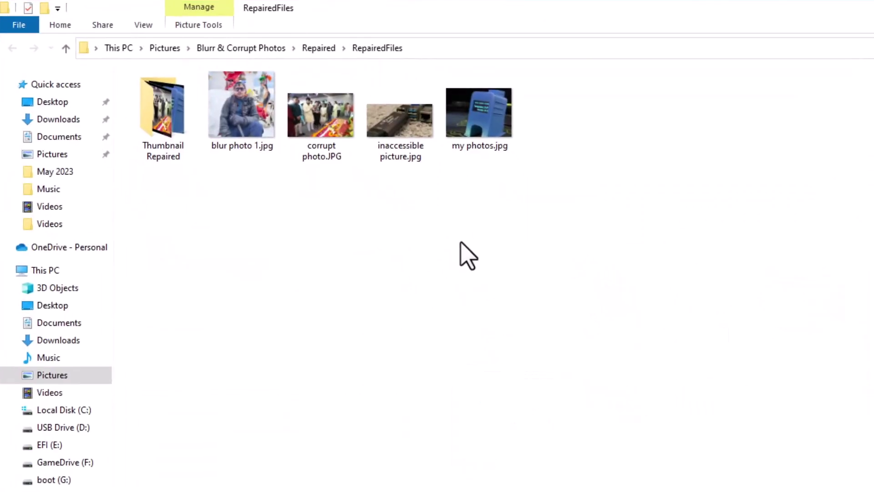
{"action": "double_click", "coordinate": [177, 152]}
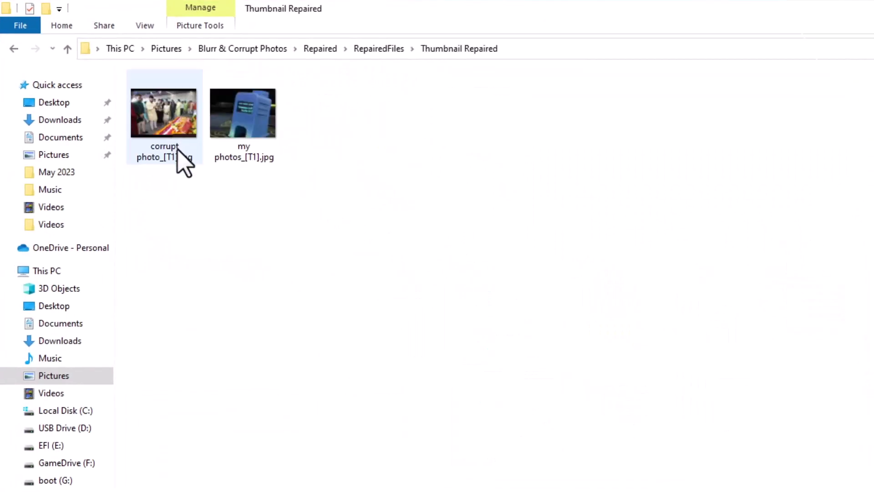